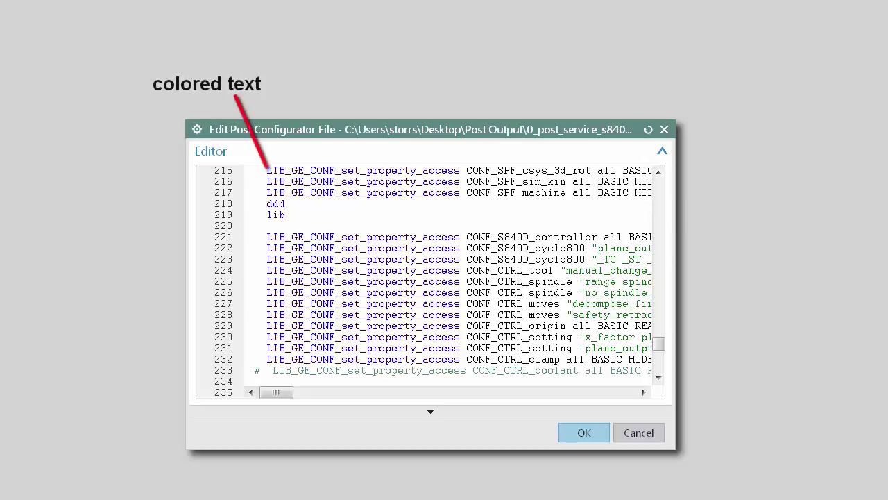
Place the cursor after 'lib' on line 219 and bring up the code completion suggestions.
{"action": "left_click", "coordinate": [286, 215]}
{"action": "key", "text": "ctrl+space"}
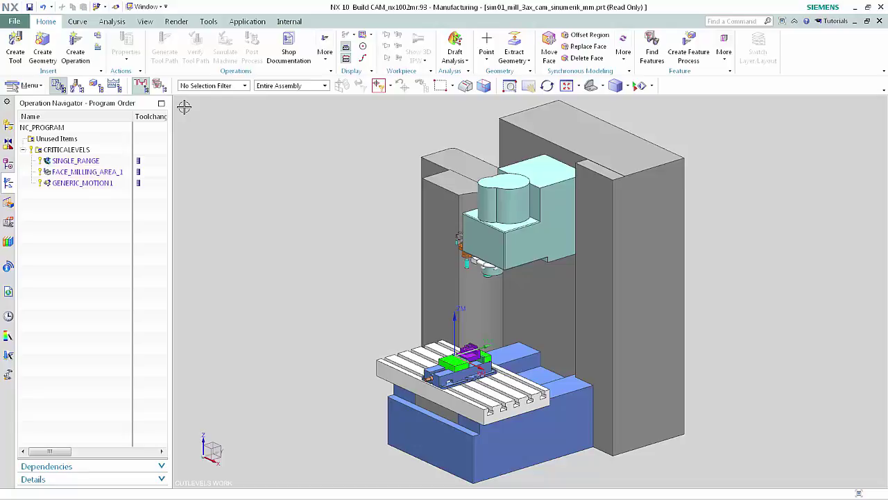
Launch the Post Configurator from Menu > Tools > Post Configurator.
{"action": "left_click", "coordinate": [32, 86]}
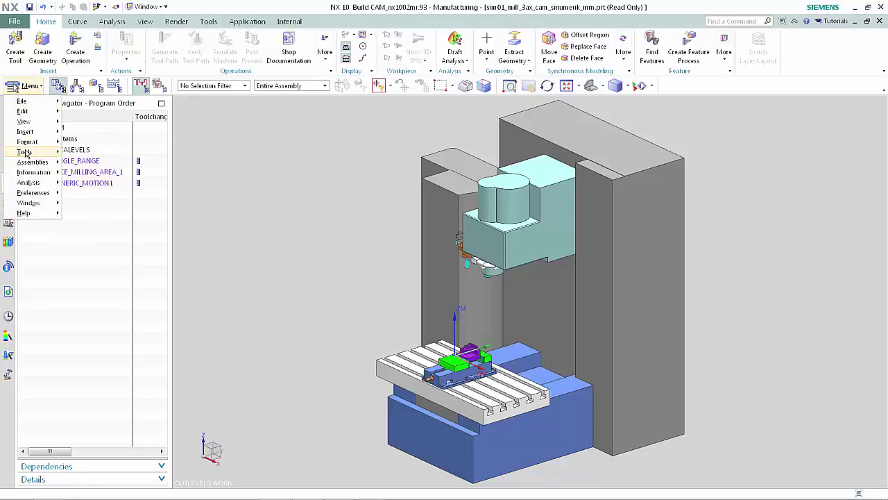
{"action": "mouse_move", "coordinate": [25, 153]}
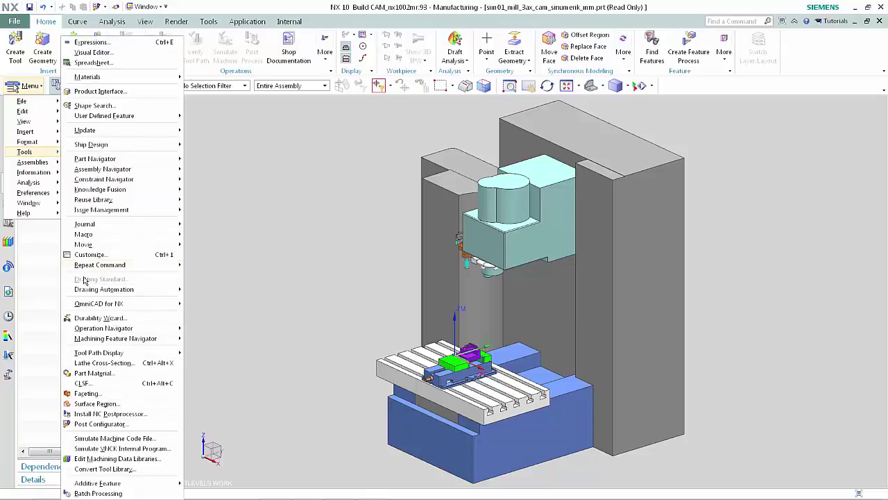
{"action": "left_click", "coordinate": [108, 424]}
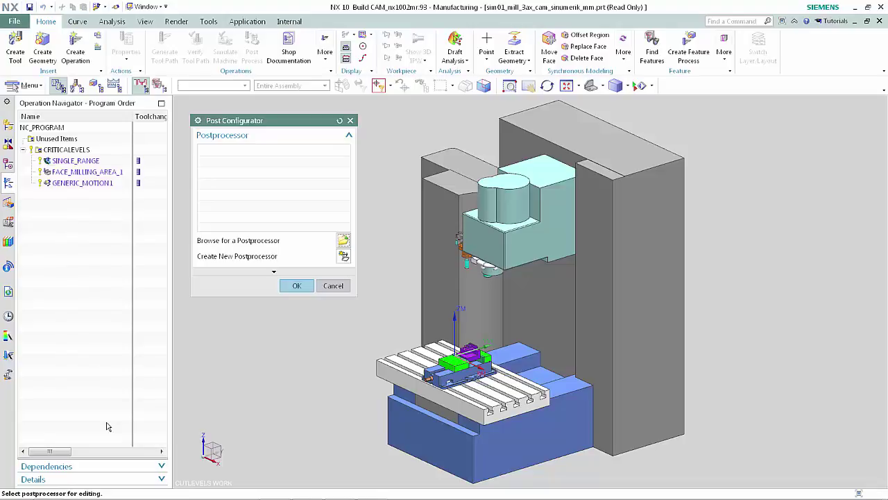
Create new_post with controller Sinumerik 840D, manufacturer Sinumerik OOTB and Sinumerik Sample Machine Level.
{"action": "left_click", "coordinate": [344, 257]}
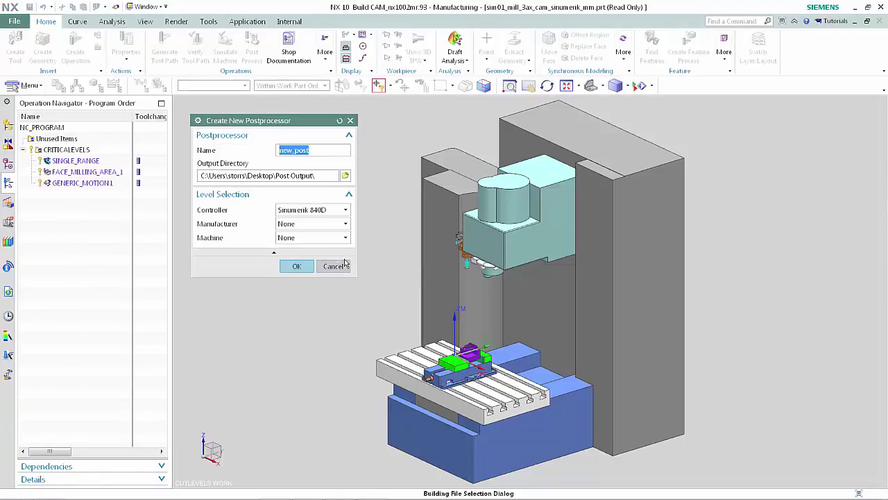
{"action": "left_click", "coordinate": [346, 210]}
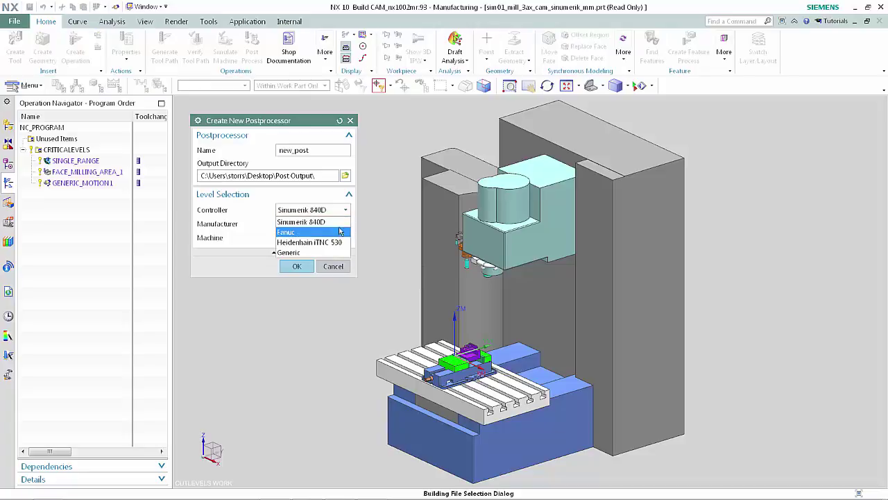
{"action": "left_click", "coordinate": [341, 222]}
{"action": "left_click", "coordinate": [342, 225]}
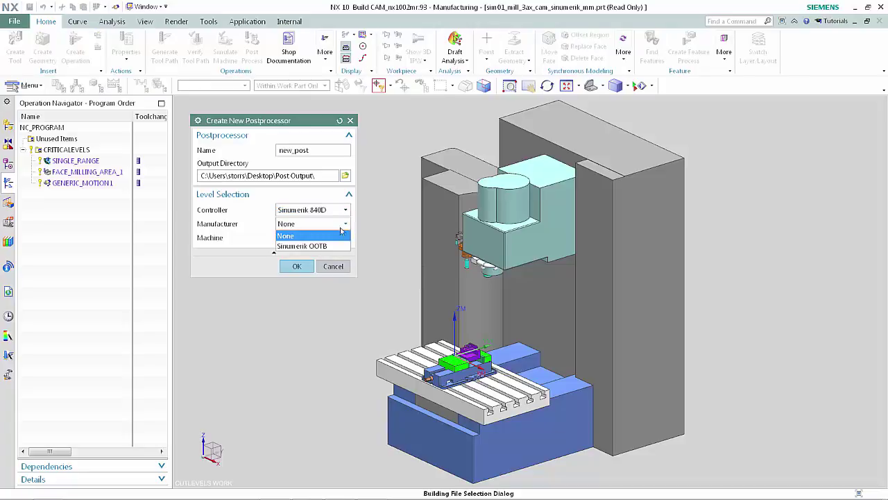
{"action": "left_click", "coordinate": [338, 247]}
{"action": "left_click", "coordinate": [345, 239]}
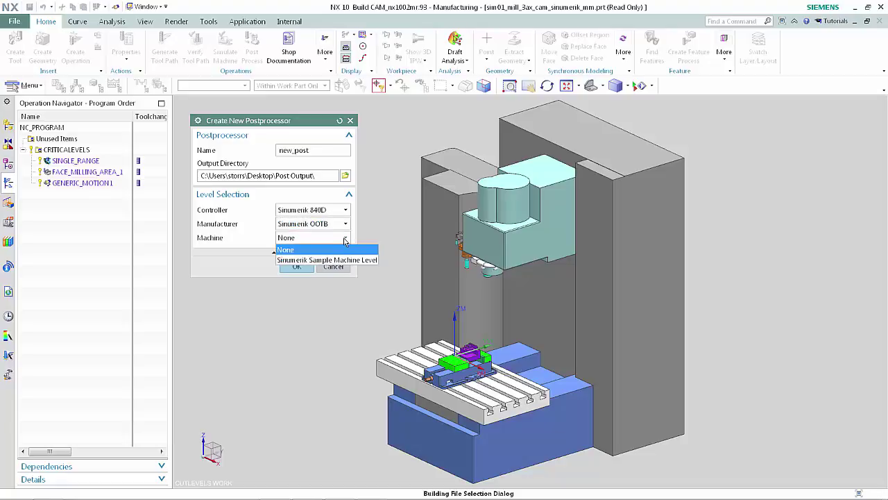
{"action": "left_click", "coordinate": [337, 260]}
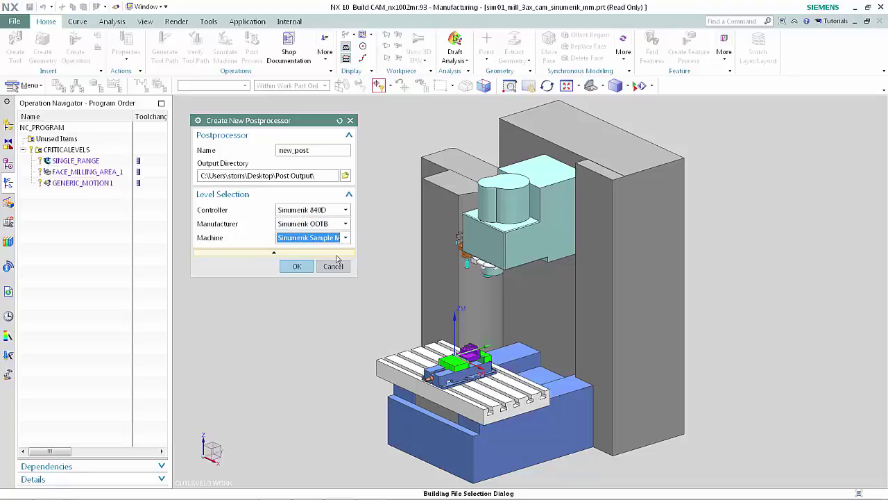
{"action": "left_click", "coordinate": [297, 267]}
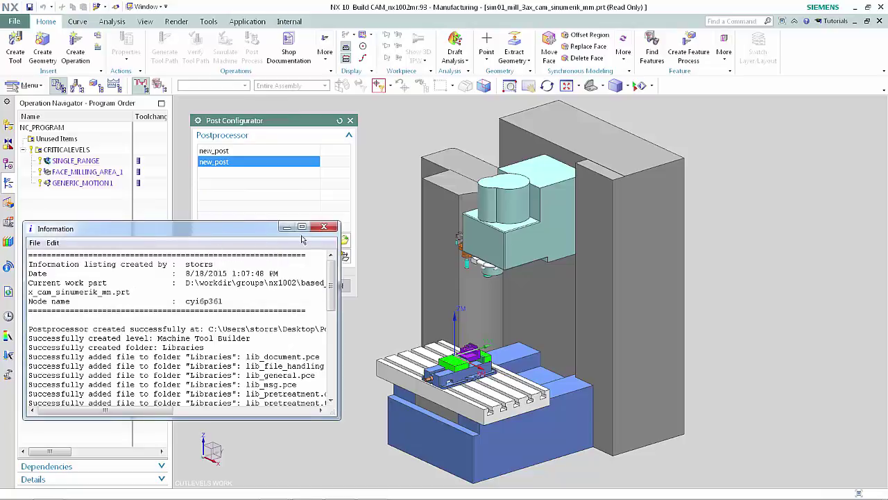
Close the creation log and open new_post from the postprocessor list for editing.
{"action": "left_click", "coordinate": [323, 228]}
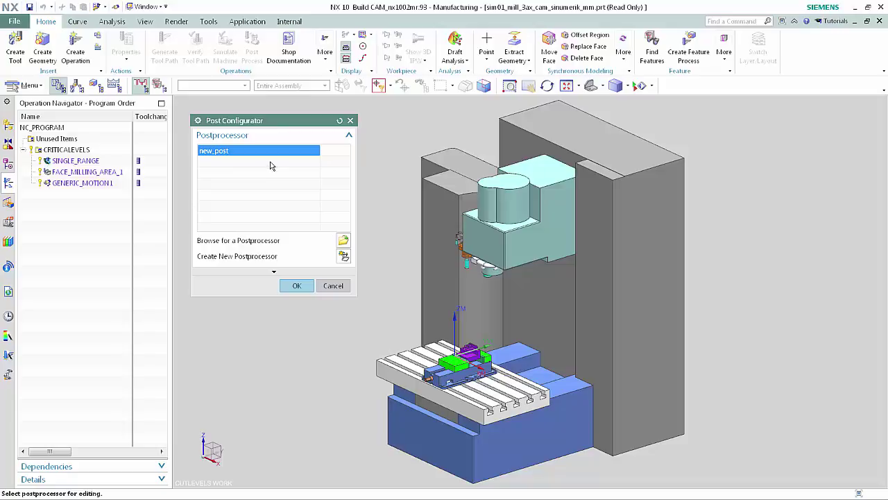
{"action": "mouse_move", "coordinate": [258, 152]}
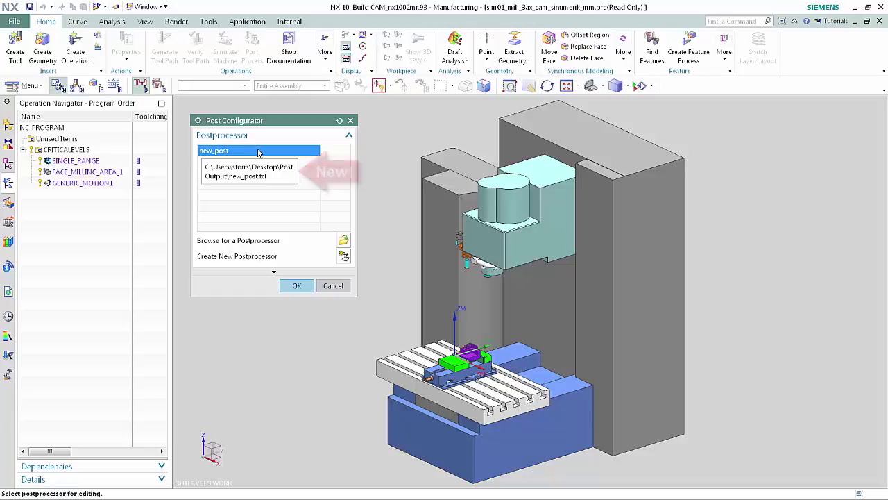
{"action": "left_click", "coordinate": [297, 285]}
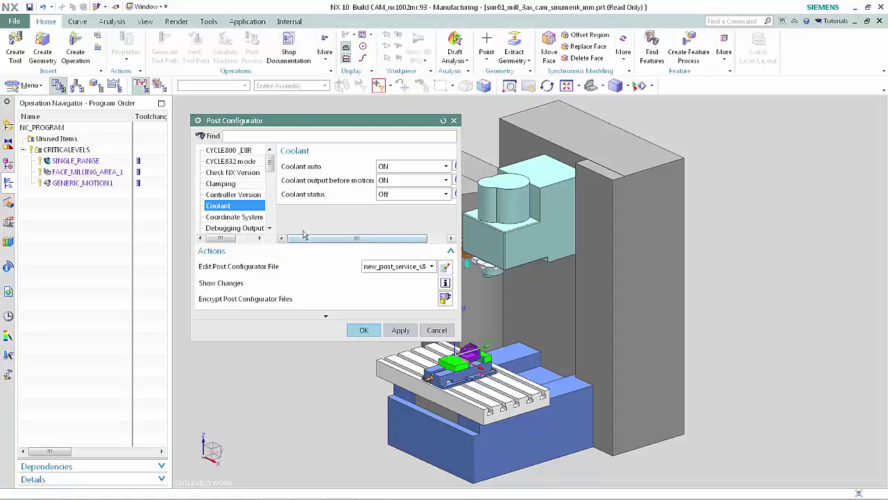
On the Clamping page, set Clamp status to ON, then revert it to Inherited (OFF).
{"action": "left_click", "coordinate": [243, 185]}
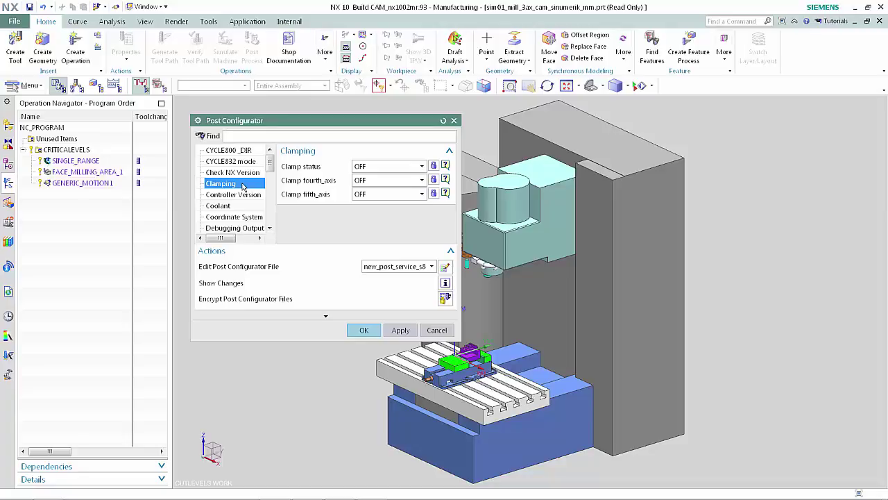
{"action": "left_click", "coordinate": [375, 167]}
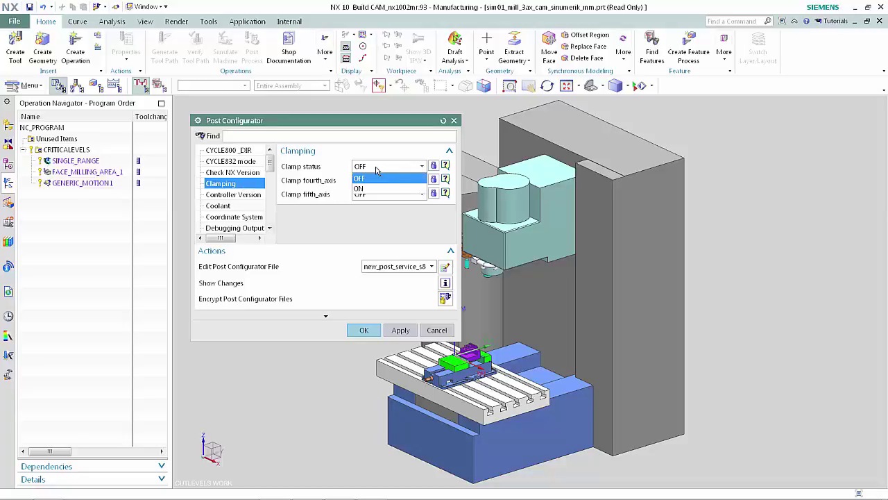
{"action": "left_click", "coordinate": [373, 188]}
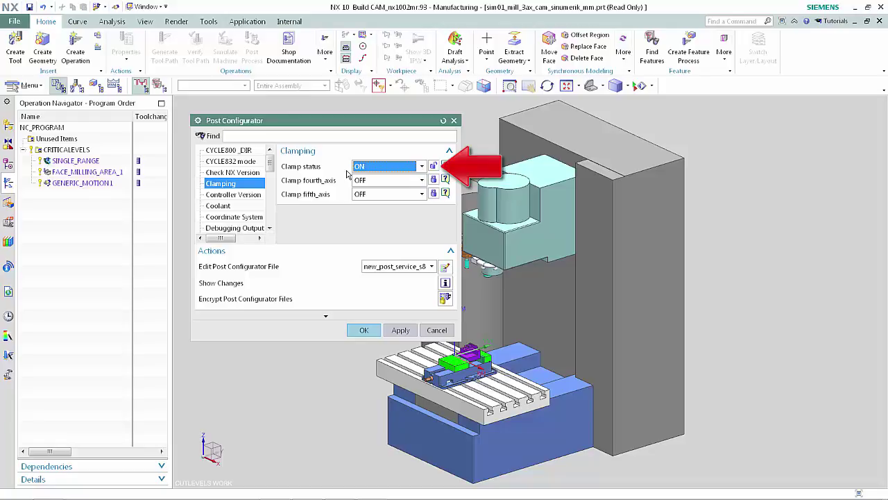
{"action": "left_click", "coordinate": [433, 167]}
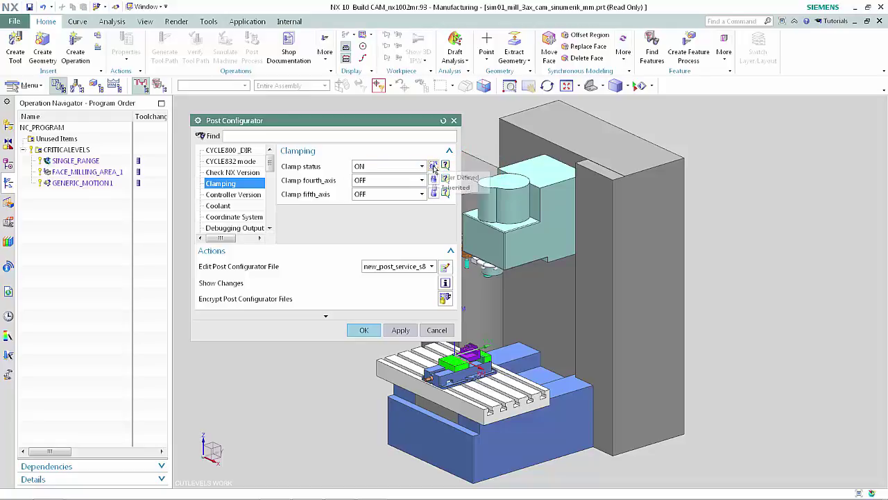
{"action": "left_click", "coordinate": [448, 187]}
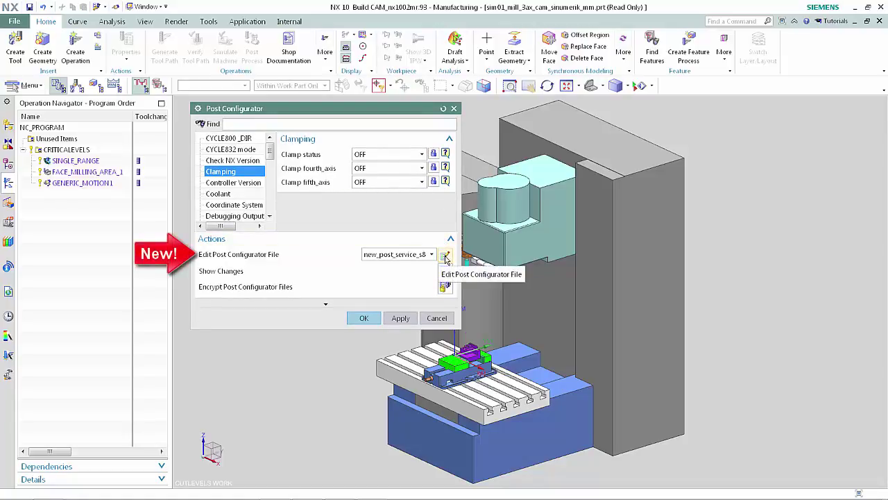
Open new_post_service_s840d.tcl in the editor and insert a blank line after line 217.
{"action": "left_click", "coordinate": [445, 256]}
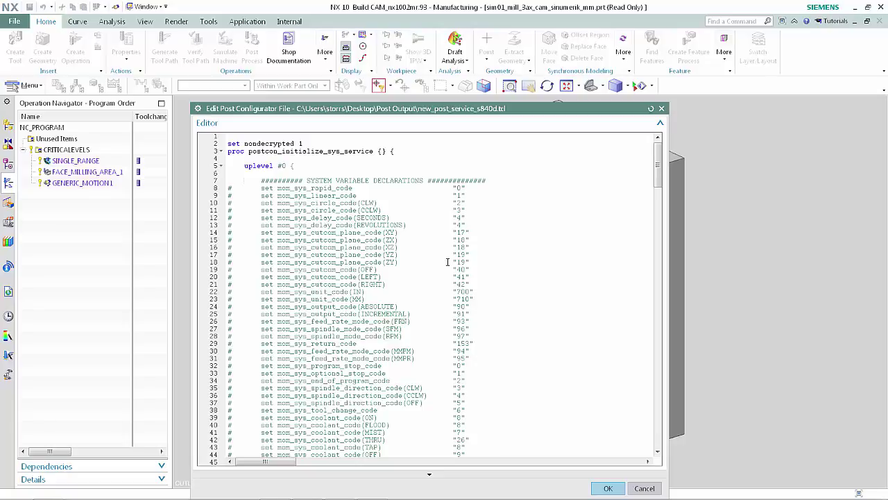
{"action": "left_click_drag", "start_coordinate": [657, 164], "coordinate": [662, 439]}
{"action": "left_click", "coordinate": [520, 151]}
{"action": "key", "text": "Return"}
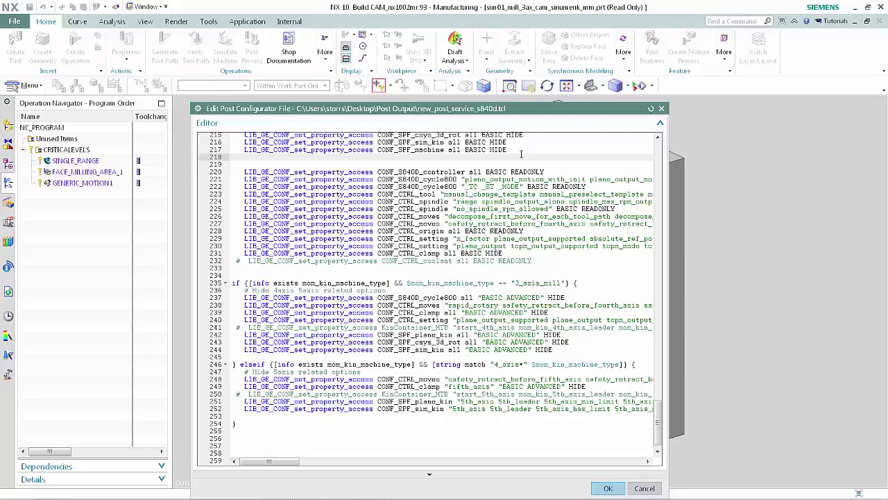
Enter 'LIB_GE_CONF_set_property_access CONF_SPF_machine' on line 218 using autocomplete suggestions.
{"action": "type", "text": "lib"}
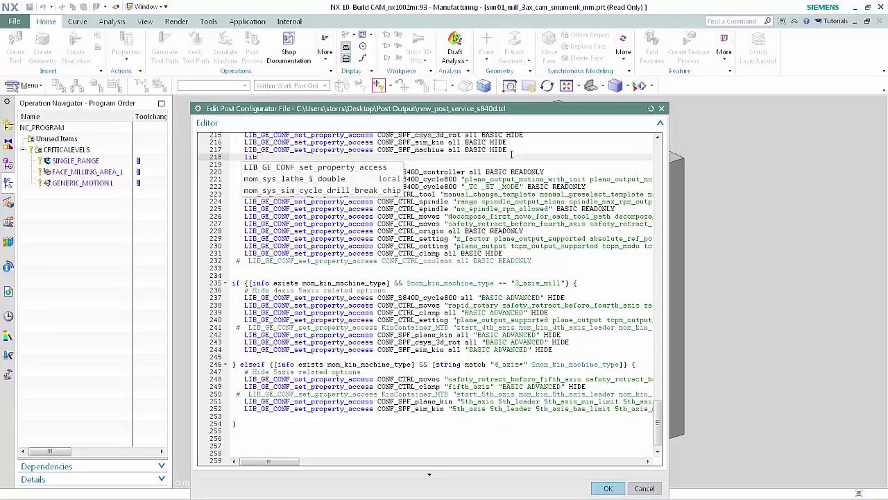
{"action": "double_click", "coordinate": [345, 171]}
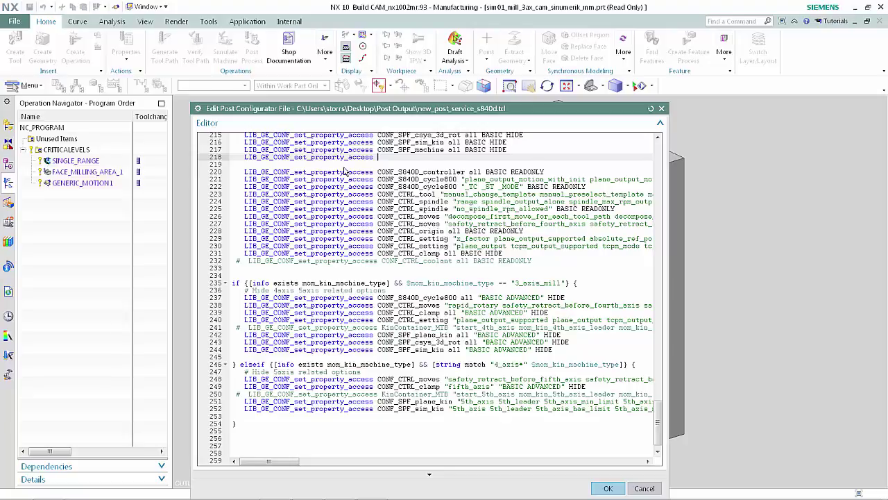
{"action": "type", "text": "con"}
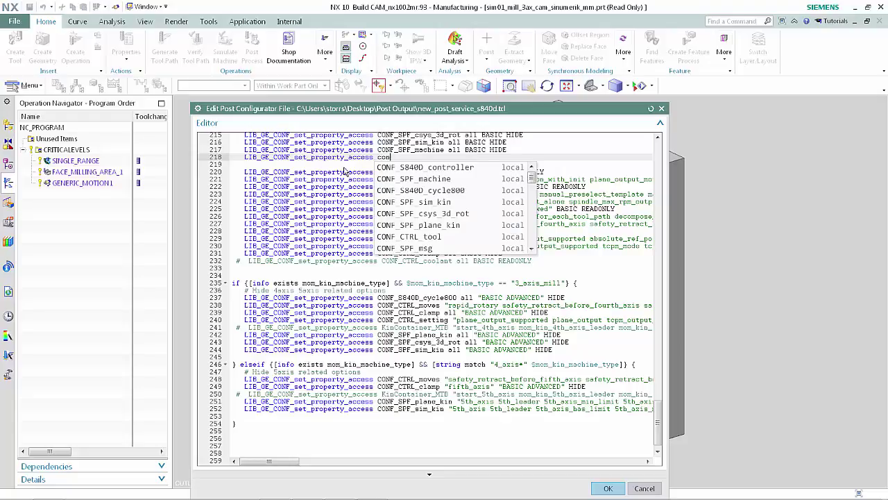
{"action": "left_click", "coordinate": [389, 180]}
{"action": "double_click", "coordinate": [389, 179]}
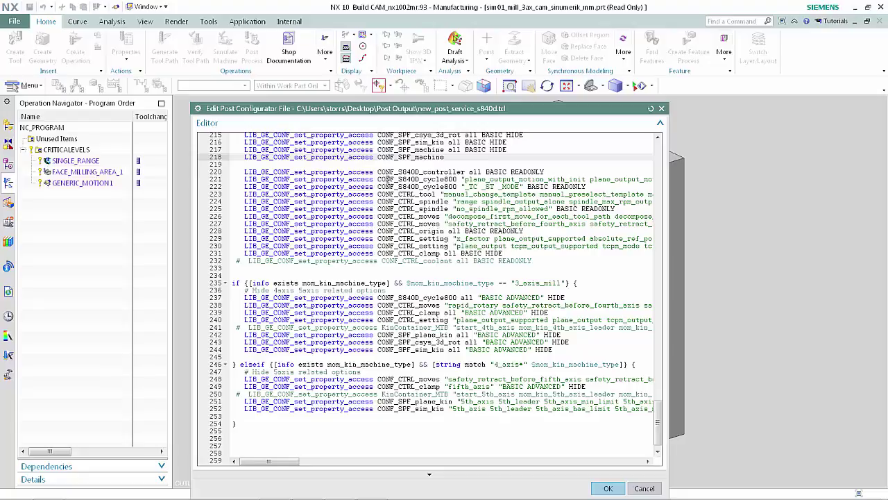
Append the arguments all, BASIC and HIDE to line 218 through autocomplete.
{"action": "type", "text": "a"}
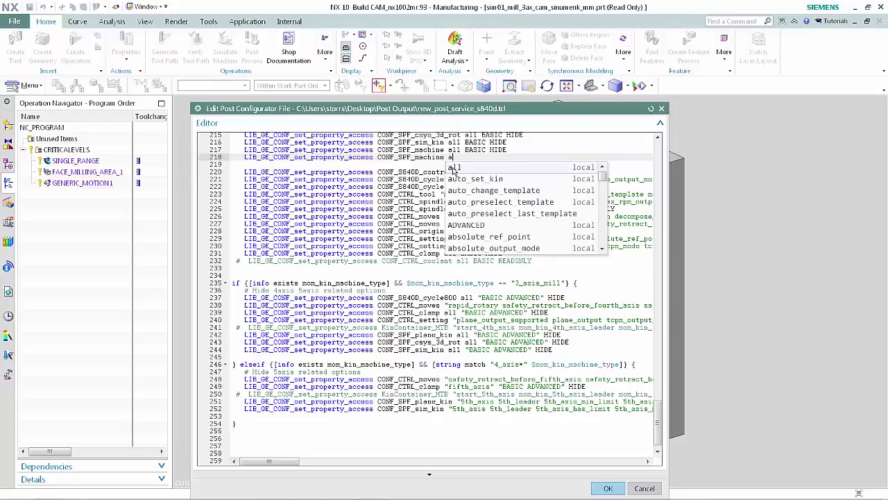
{"action": "left_click", "coordinate": [455, 170]}
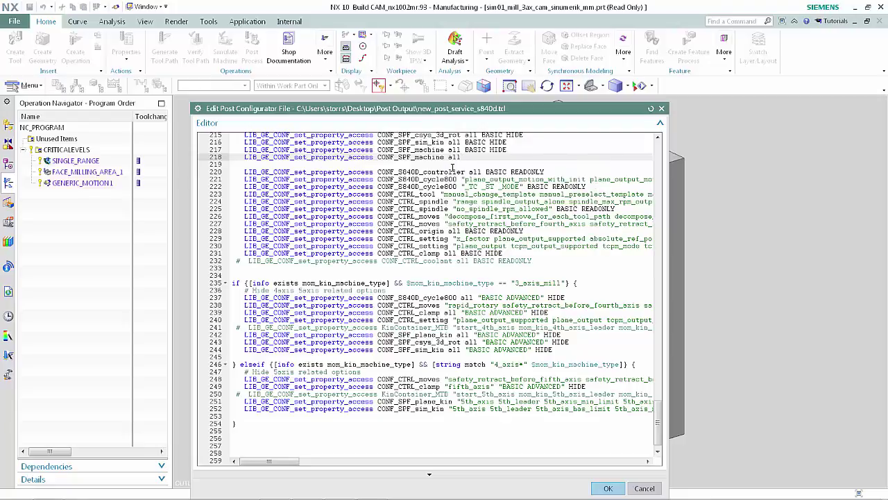
{"action": "type", "text": "b"}
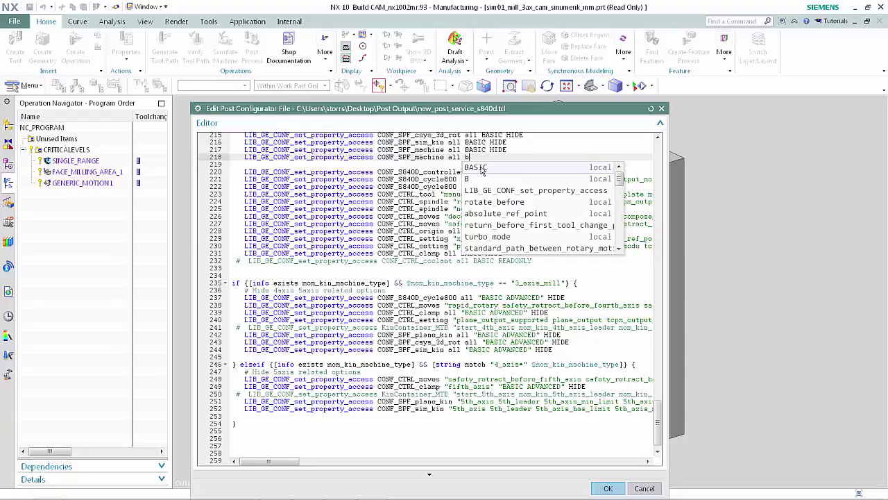
{"action": "double_click", "coordinate": [481, 169]}
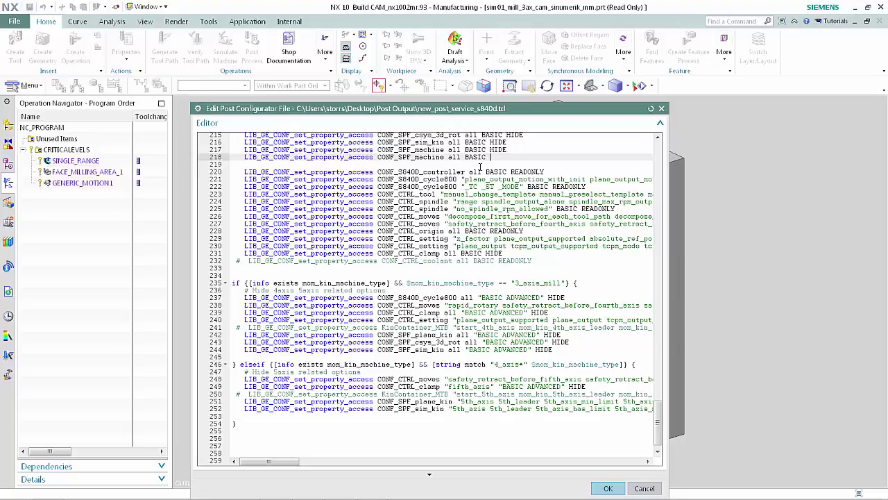
{"action": "type", "text": "h"}
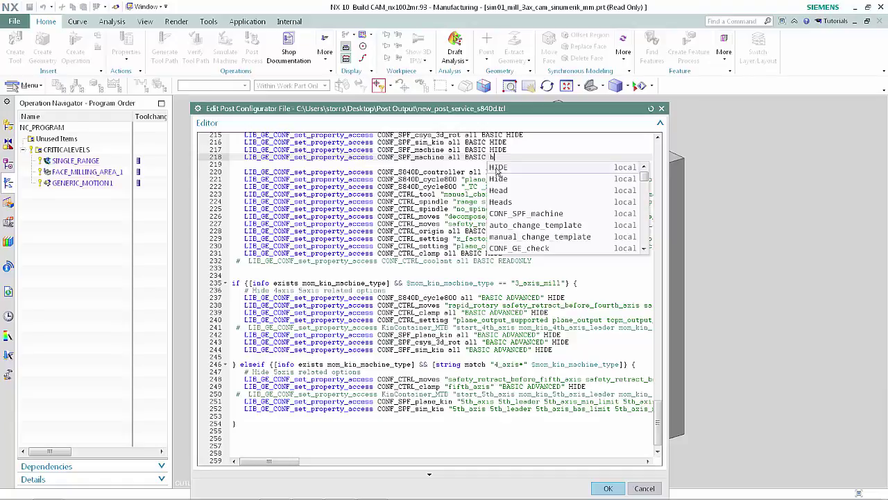
{"action": "double_click", "coordinate": [496, 170]}
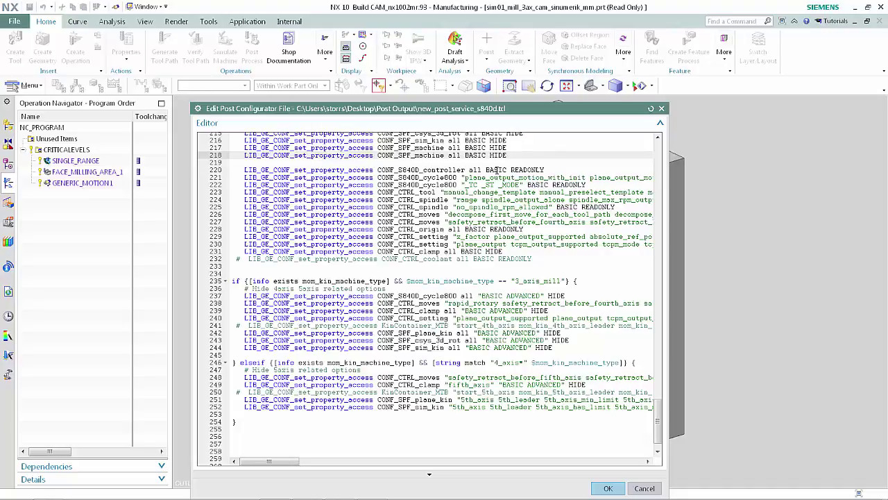
Replace line 217 with 'ddd' and try to save, prompting the syntax-error warning.
{"action": "key", "text": "Up"}
{"action": "key", "text": "shift+Home"}
{"action": "type", "text": "ddd"}
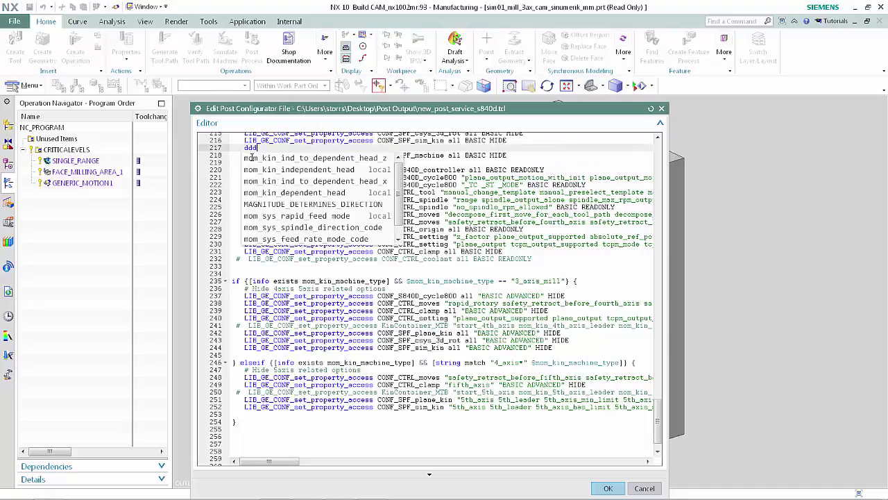
{"action": "left_click", "coordinate": [605, 489]}
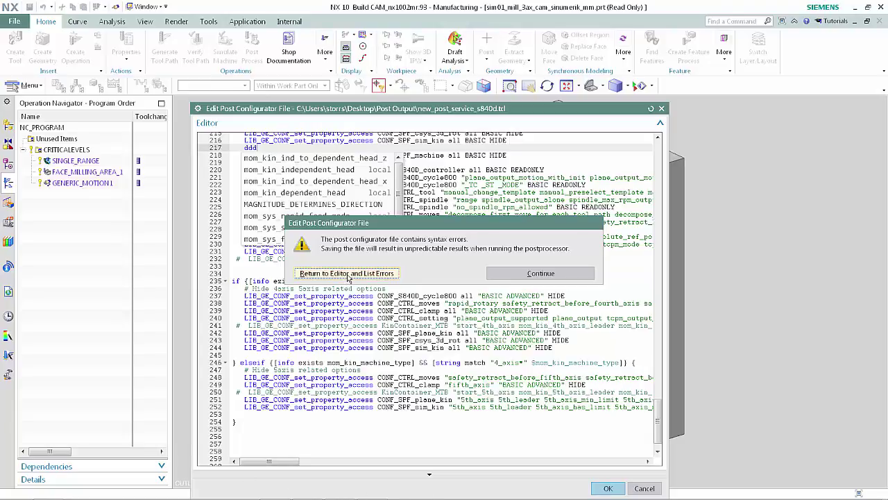
Review the error list flagging invalid command ddd, close it, and retry saving.
{"action": "left_click", "coordinate": [347, 273]}
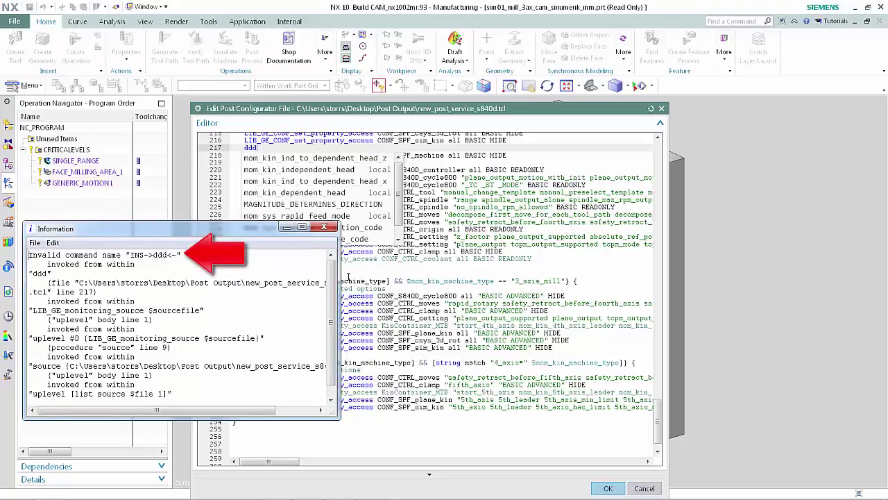
{"action": "left_click", "coordinate": [325, 228]}
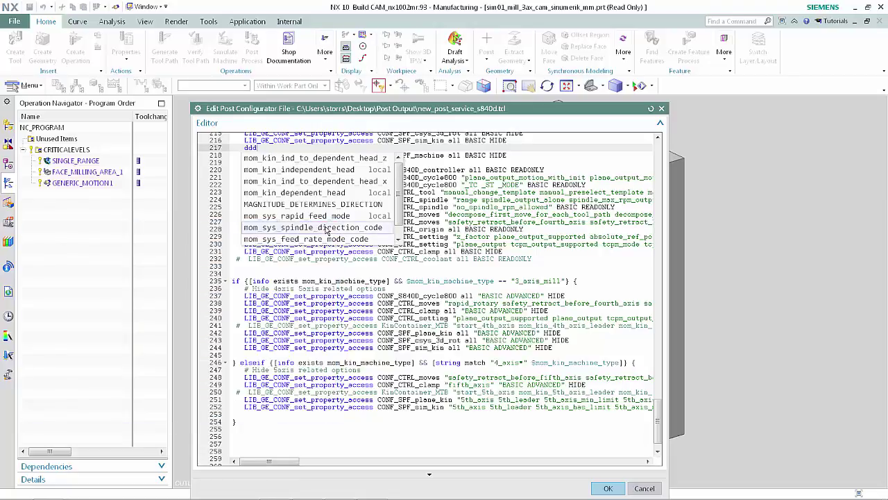
{"action": "left_click", "coordinate": [603, 489]}
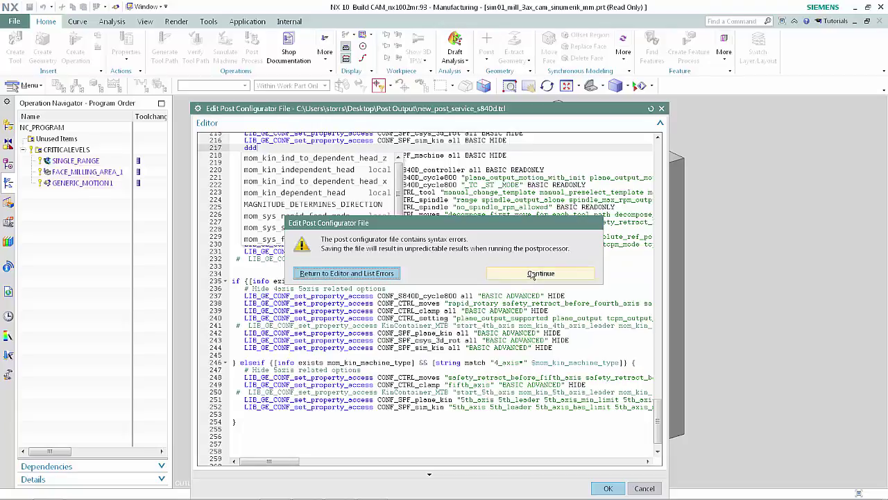
Continue past the syntax warning to save the Tcl file despite its errors.
{"action": "left_click", "coordinate": [541, 273]}
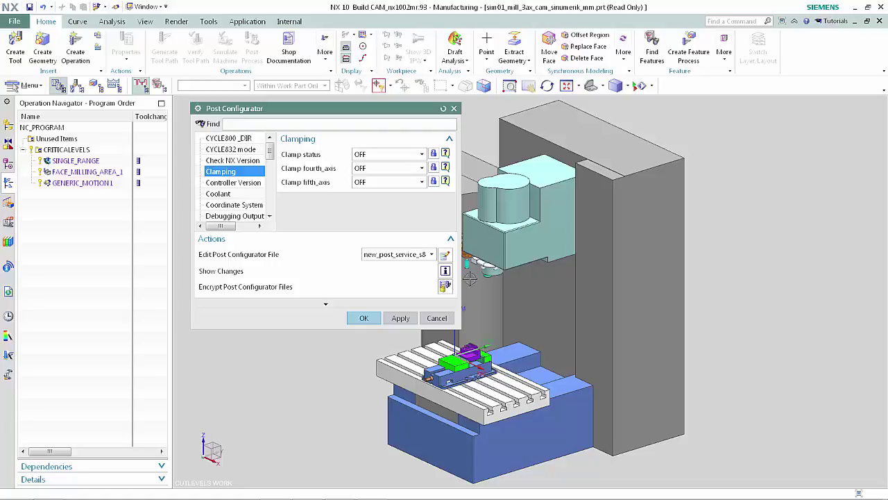
Reopen the post's Tcl file, delete the invalid ddd on line 217, and save it.
{"action": "left_click", "coordinate": [445, 255]}
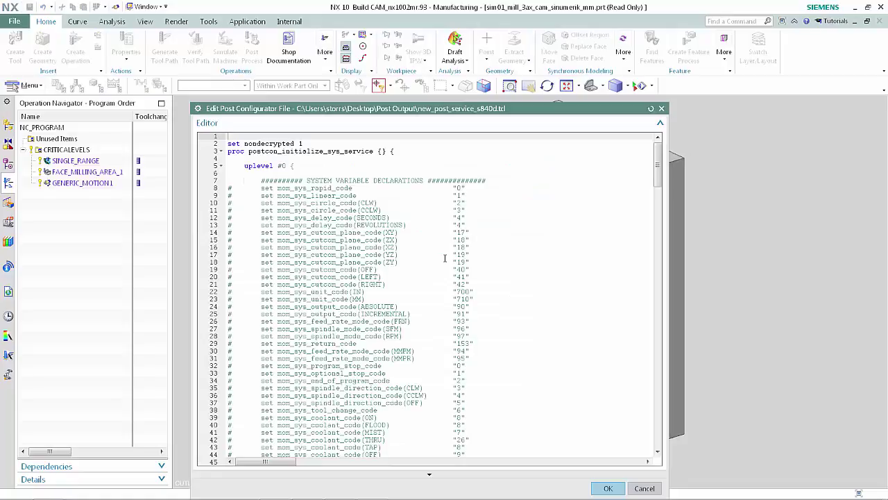
{"action": "left_click_drag", "start_coordinate": [657, 170], "coordinate": [653, 434]}
{"action": "scroll", "coordinate": [652, 435], "scroll_direction": "up", "scroll_amount": 2}
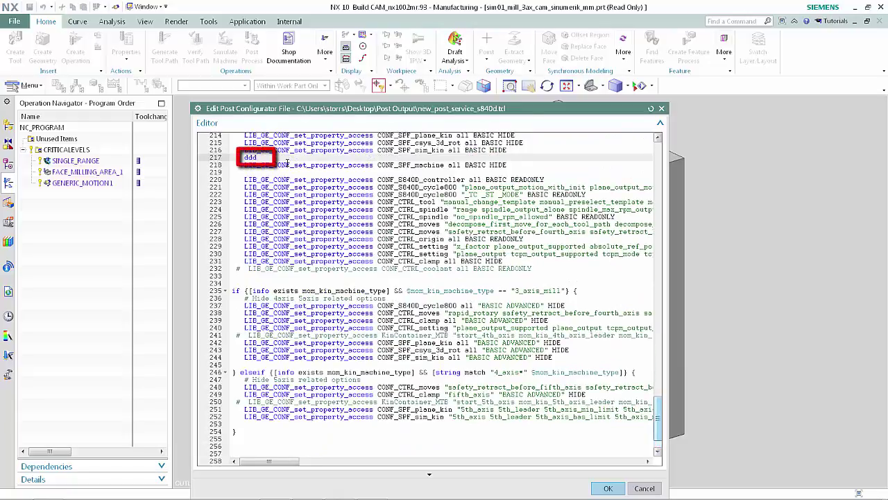
{"action": "key", "text": "BackSpace"}
{"action": "key", "text": "BackSpace"}
{"action": "key", "text": "BackSpace"}
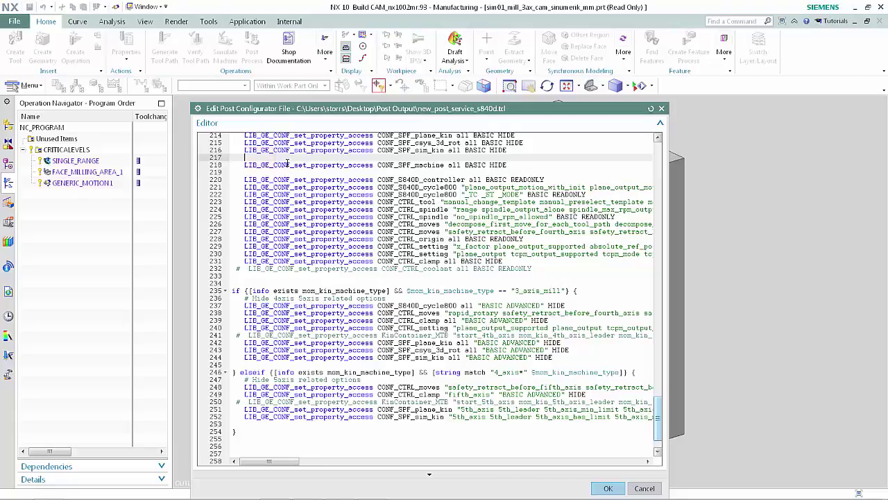
{"action": "left_click", "coordinate": [601, 488]}
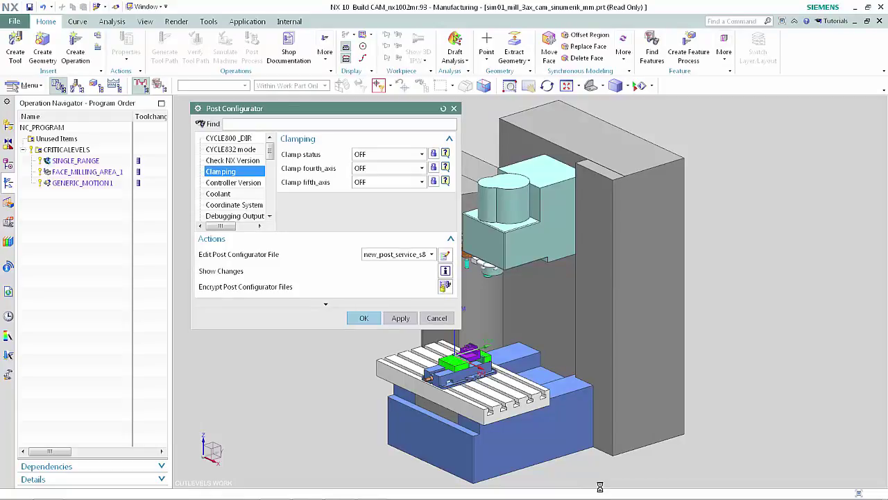
Close the Post Configurator and duplicate new_post_service_s840d.tcl in the Post Output folder.
{"action": "left_click", "coordinate": [364, 319]}
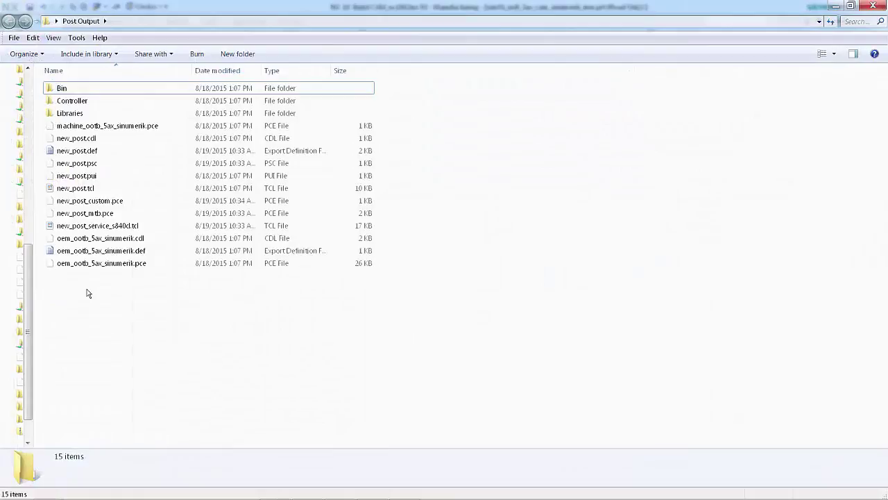
{"action": "right_click", "coordinate": [98, 227]}
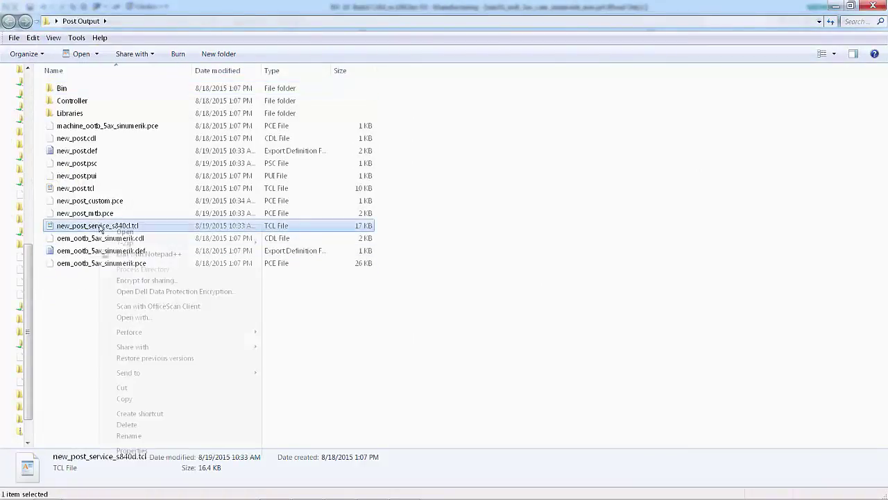
{"action": "left_click", "coordinate": [124, 398]}
{"action": "right_click", "coordinate": [113, 292]}
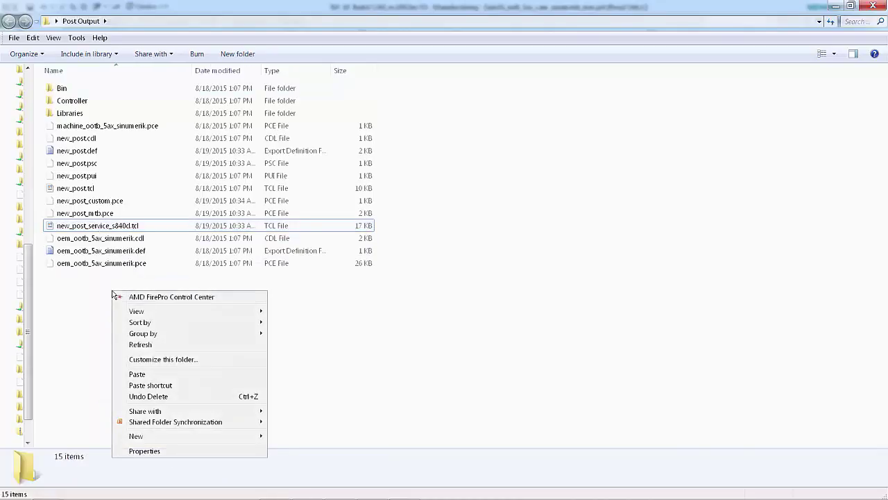
{"action": "left_click", "coordinate": [136, 375]}
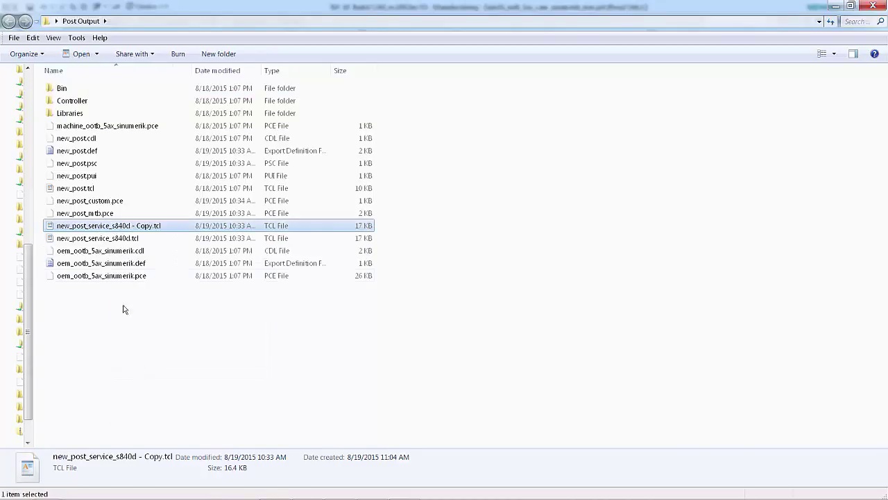
Rename the copied file to my_new_post_service_s840d.tcl.
{"action": "left_click", "coordinate": [61, 228]}
{"action": "left_click", "coordinate": [59, 228]}
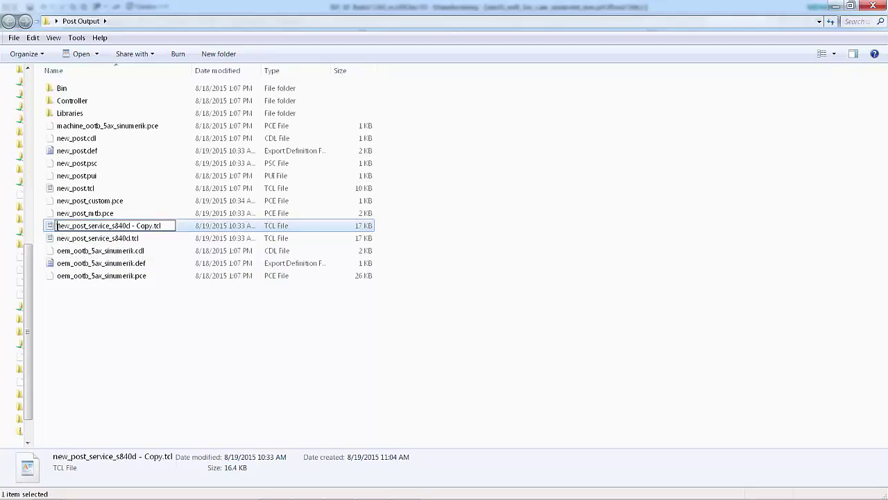
{"action": "type", "text": "my"}
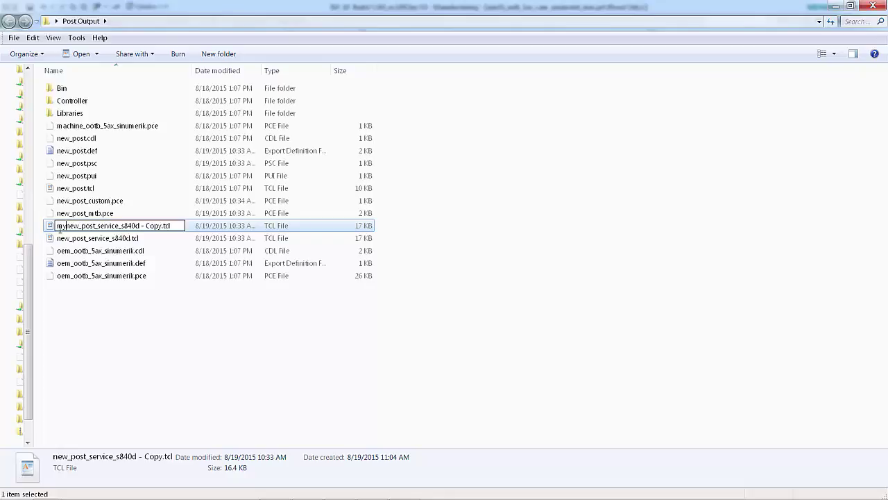
{"action": "type", "text": "_"}
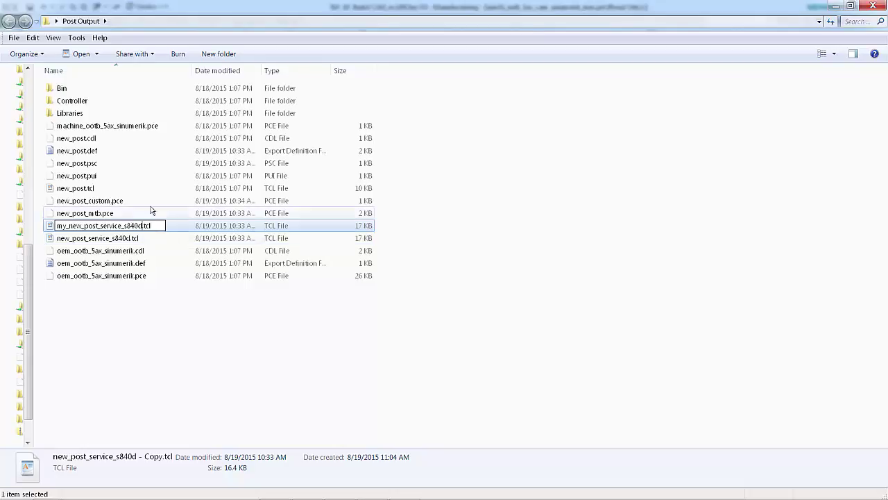
{"action": "left_click", "coordinate": [113, 165]}
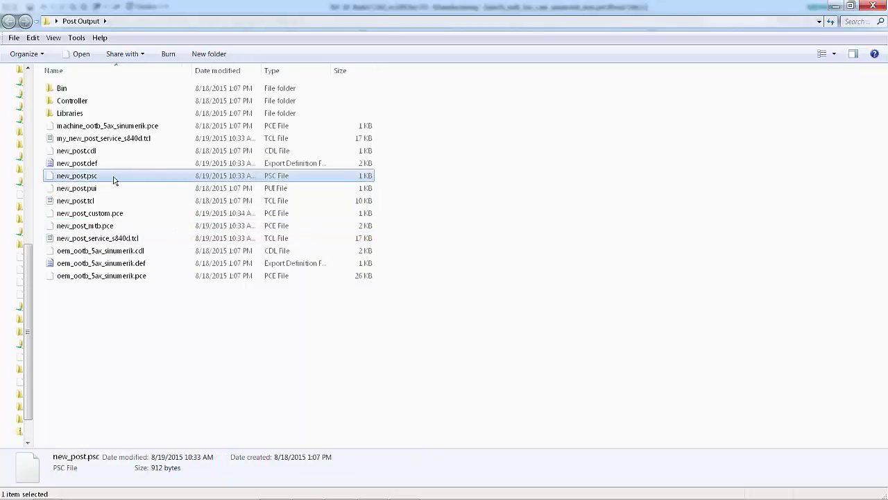
Open new_post.psc in Notepad++ and copy the new_post_service_s840d Filename entry on line 11.
{"action": "right_click", "coordinate": [115, 180]}
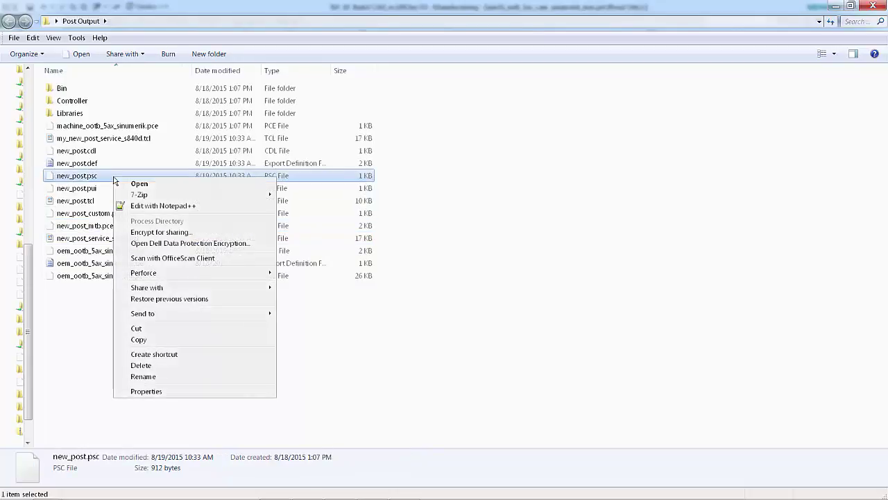
{"action": "left_click", "coordinate": [138, 206]}
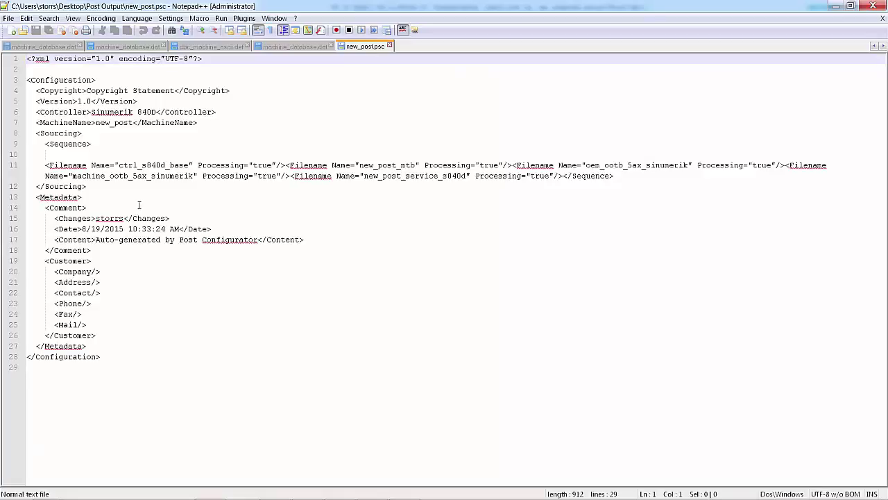
{"action": "left_click_drag", "start_coordinate": [292, 176], "coordinate": [564, 175]}
{"action": "right_click", "coordinate": [560, 178]}
{"action": "left_click", "coordinate": [581, 190]}
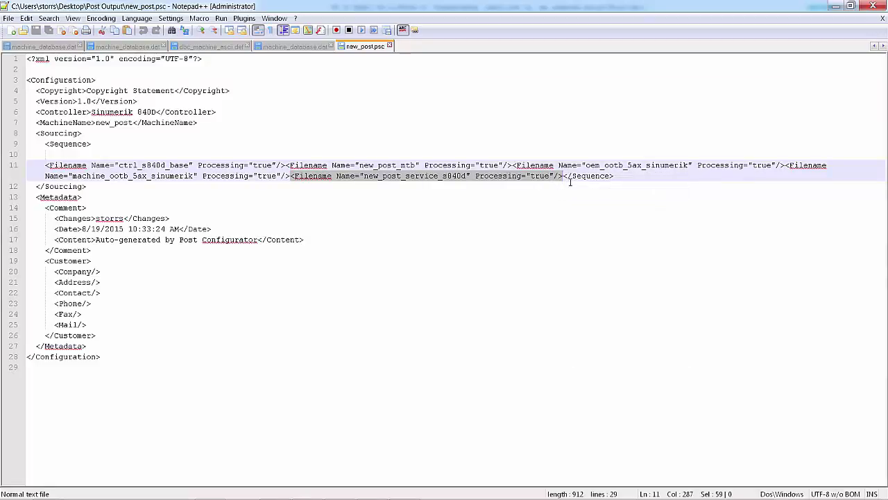
Paste the entry before </Sequence>, prefix its name with my_, and save new_post.psc.
{"action": "left_click", "coordinate": [565, 176]}
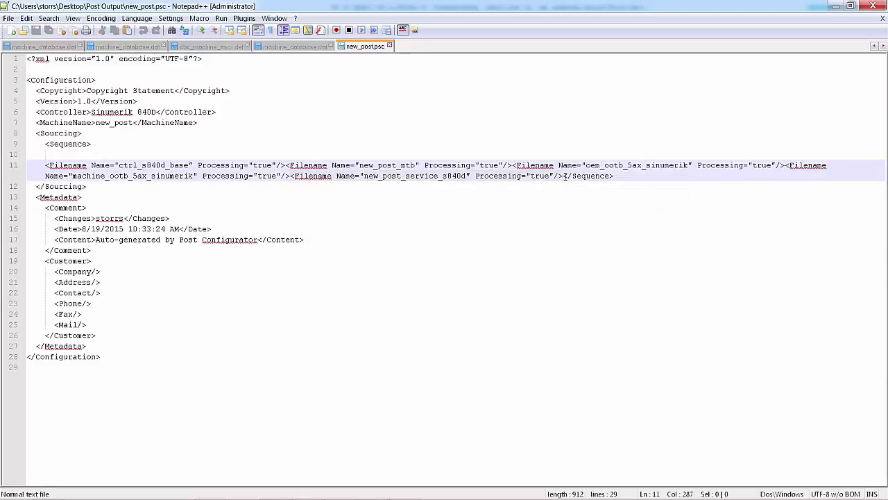
{"action": "right_click", "coordinate": [564, 176]}
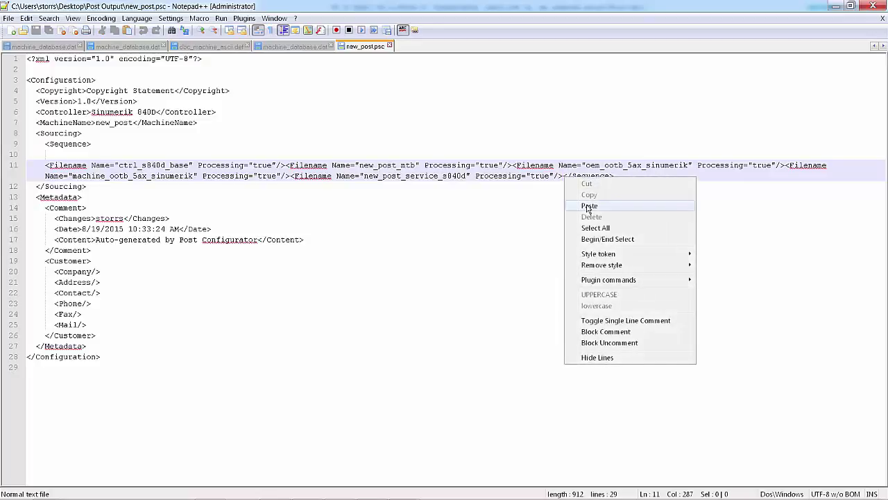
{"action": "left_click", "coordinate": [587, 202]}
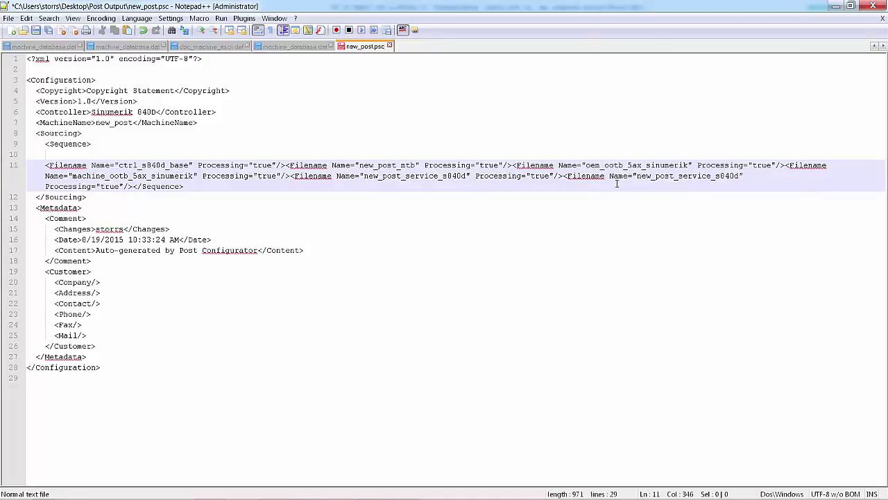
{"action": "left_click", "coordinate": [637, 177]}
{"action": "type", "text": "my_"}
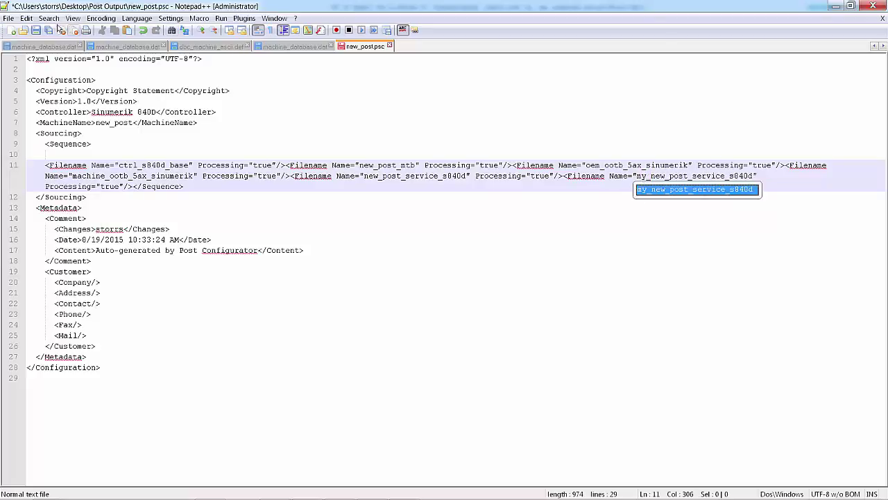
{"action": "left_click", "coordinate": [36, 31]}
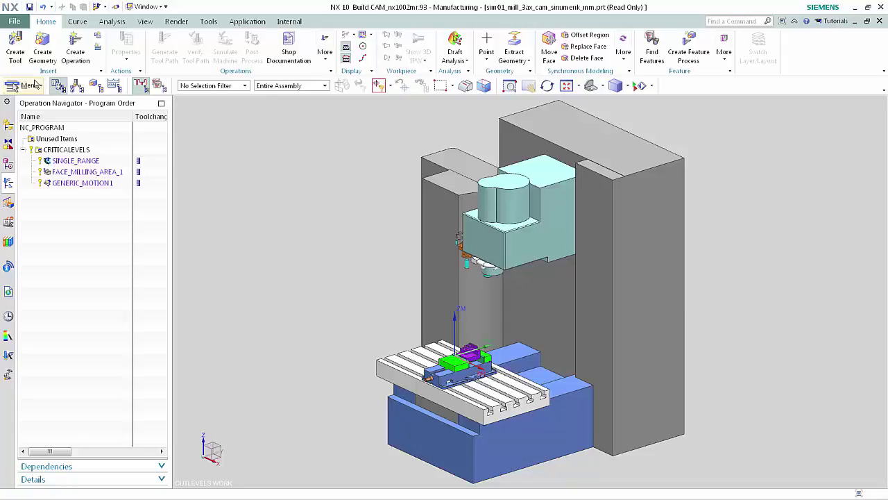
Launch Tools > Post Configurator and open the new_post postprocessor.
{"action": "left_click", "coordinate": [36, 85]}
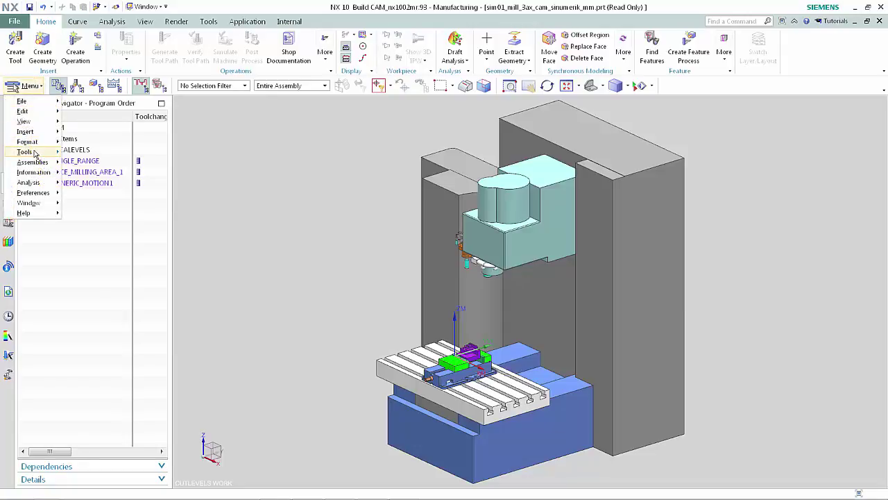
{"action": "mouse_move", "coordinate": [34, 153]}
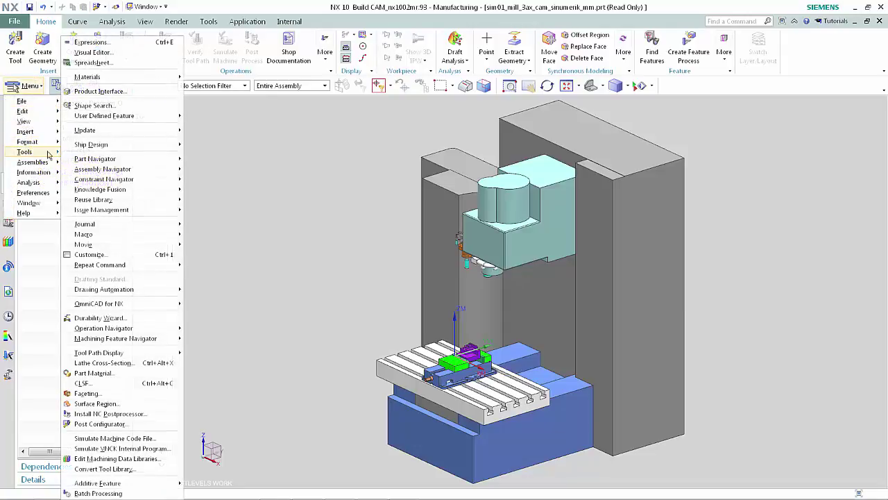
{"action": "left_click", "coordinate": [101, 425]}
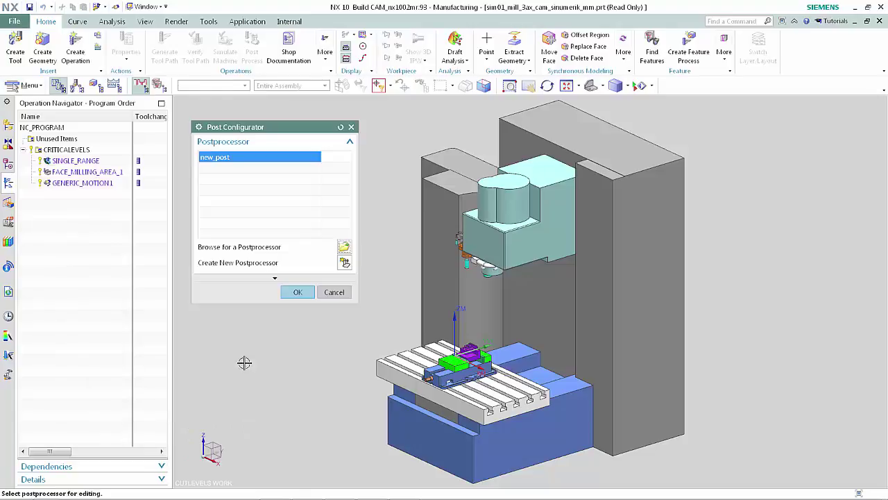
{"action": "left_click", "coordinate": [298, 292]}
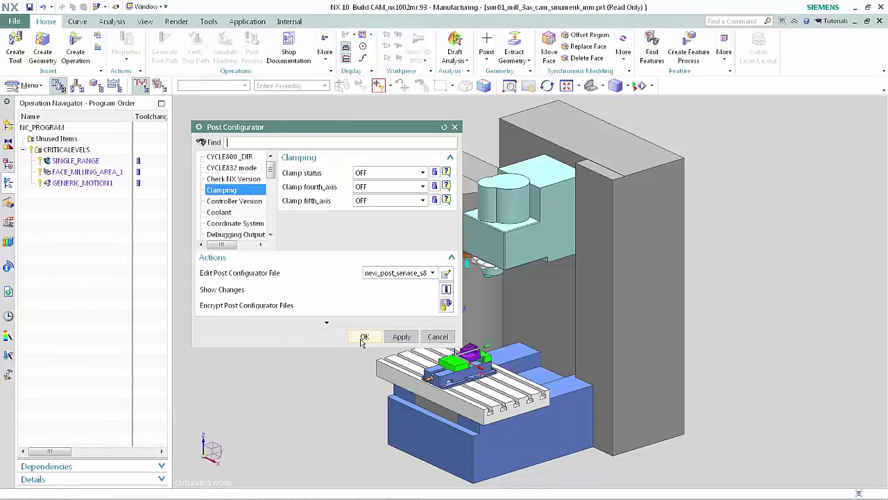
Check that both new_post_service_s840d.tcl and my_new_post_service_s840d.tcl are listed, then cancel.
{"action": "left_click", "coordinate": [364, 275]}
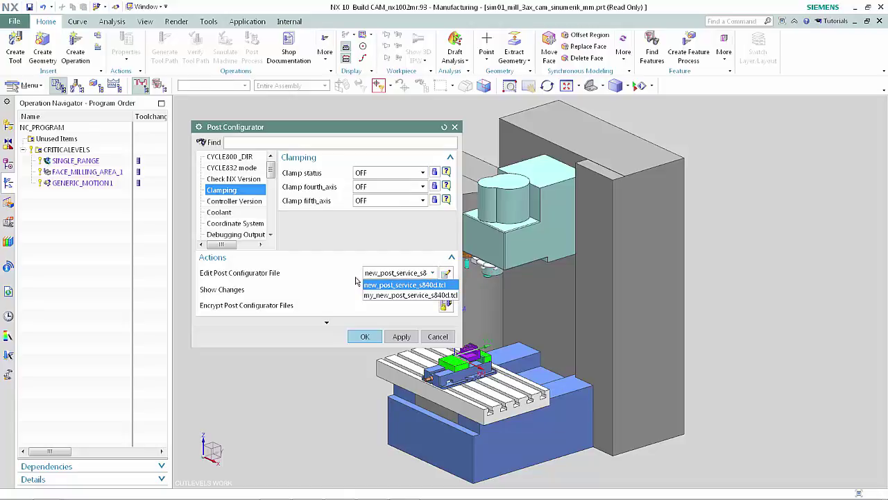
{"action": "left_click", "coordinate": [432, 338]}
{"action": "left_click", "coordinate": [432, 338]}
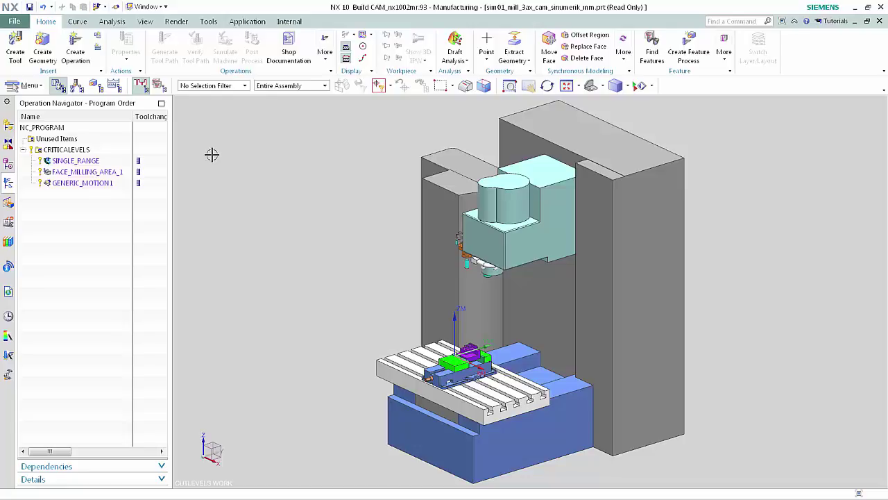
{"action": "left_click", "coordinate": [29, 85]}
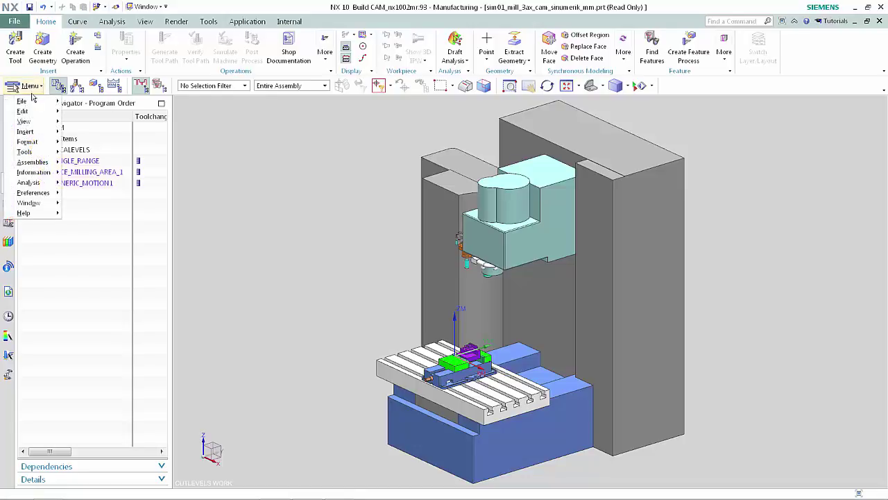
{"action": "mouse_move", "coordinate": [32, 103]}
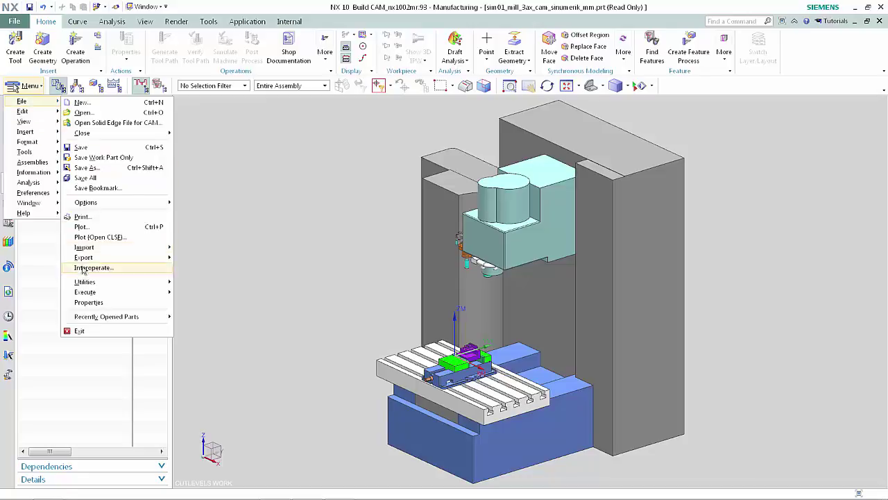
{"action": "mouse_move", "coordinate": [88, 284]}
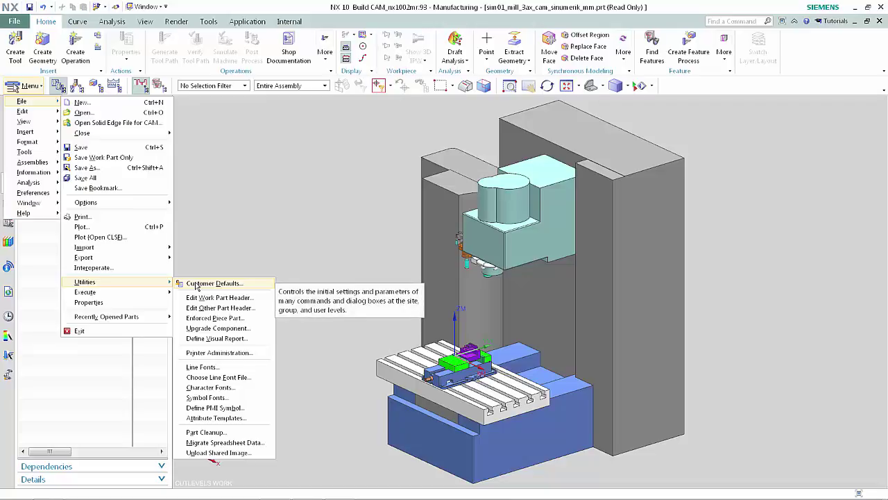
{"action": "left_click", "coordinate": [197, 284]}
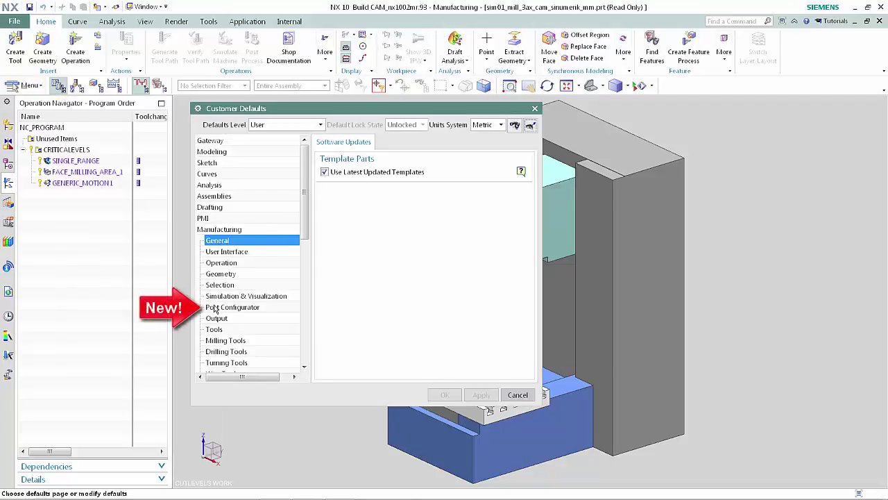
{"action": "left_click", "coordinate": [215, 307]}
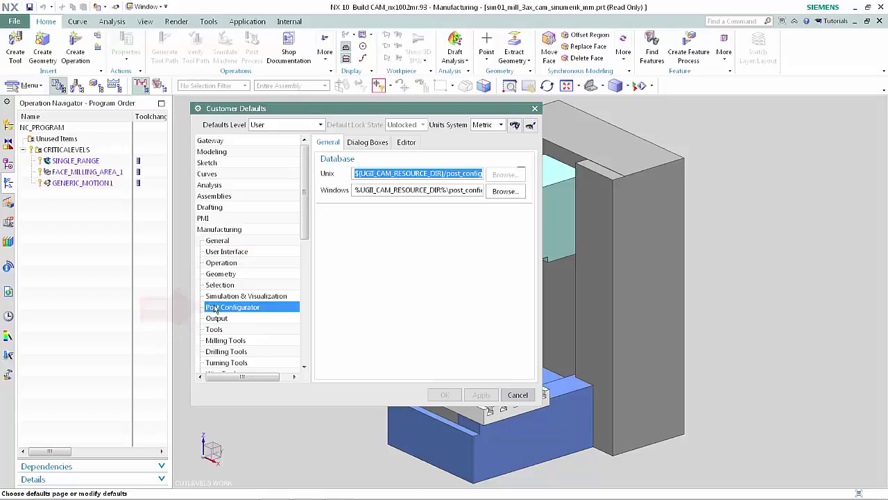
{"action": "left_click", "coordinate": [366, 143]}
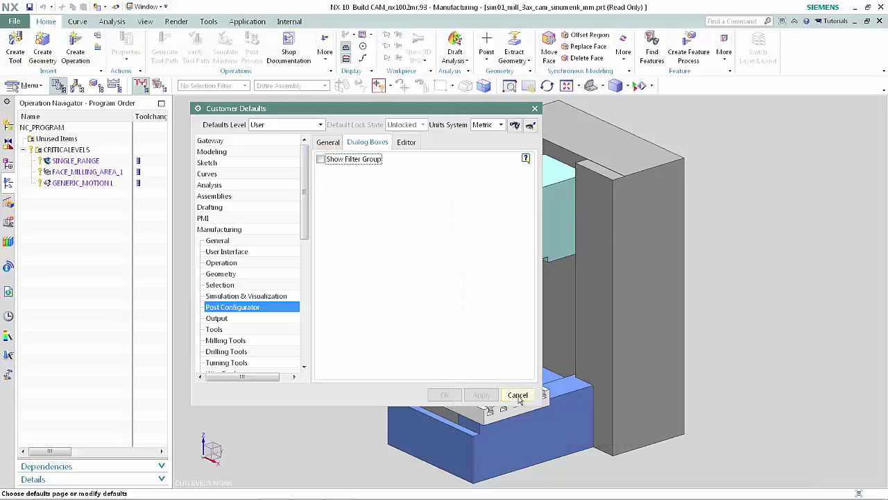
{"action": "left_click", "coordinate": [516, 395]}
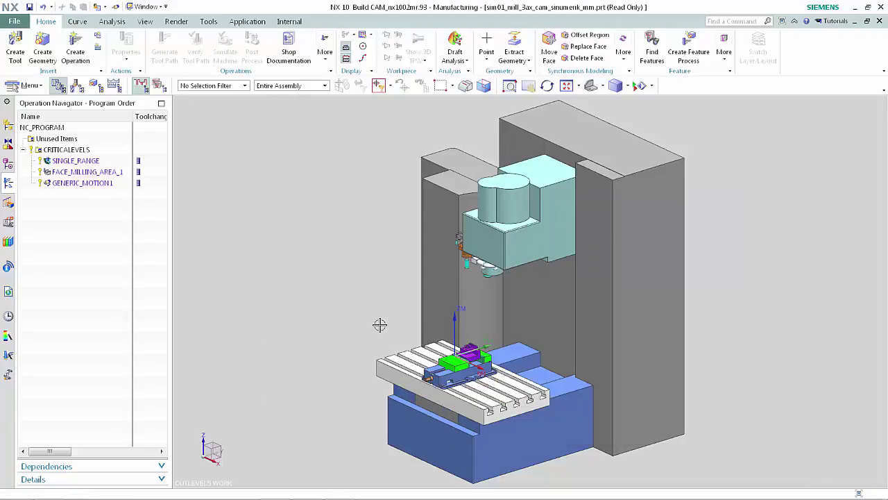